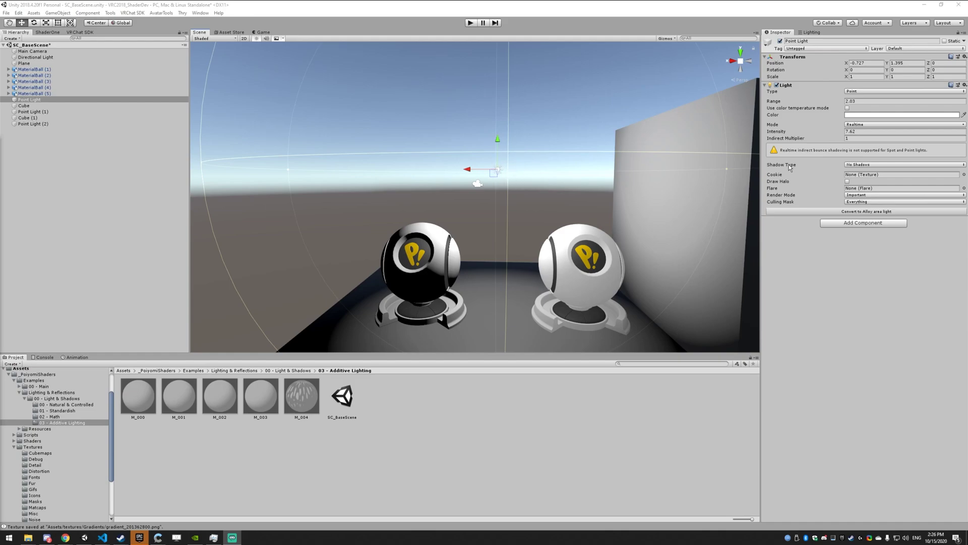
# Step: Make the light a spotlight aimed at the left ball, then revert it to a point light
pyautogui.click(860, 92)
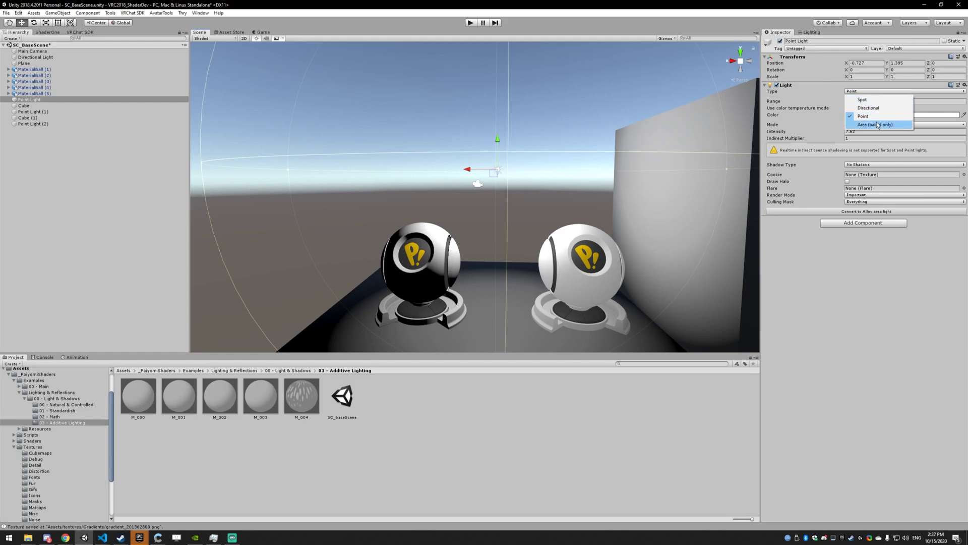
pyautogui.click(873, 100)
pyautogui.moveTo(484, 204); pyautogui.dragTo(498, 190, button='right')
pyautogui.press('e')
pyautogui.moveTo(491, 194); pyautogui.dragTo(503, 332)
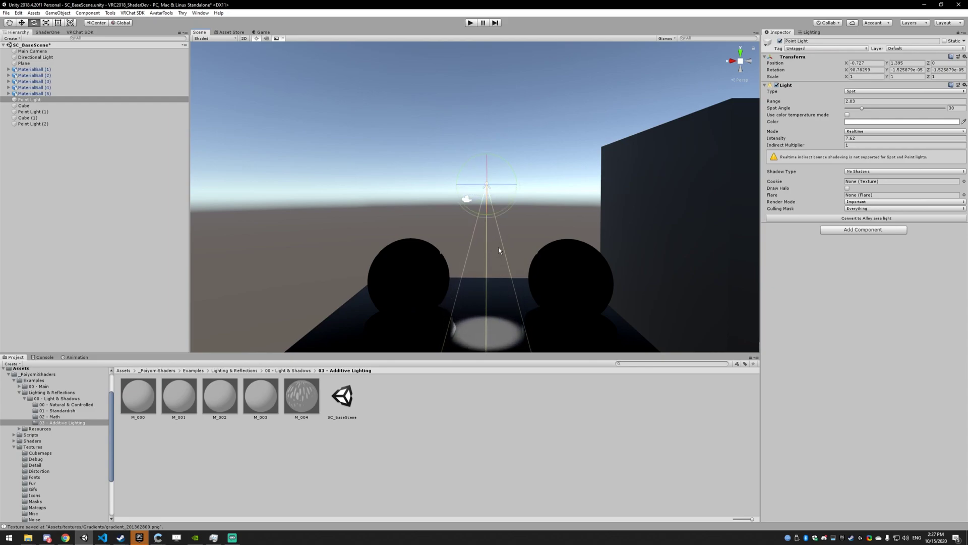
pyautogui.moveTo(499, 169); pyautogui.dragTo(485, 196)
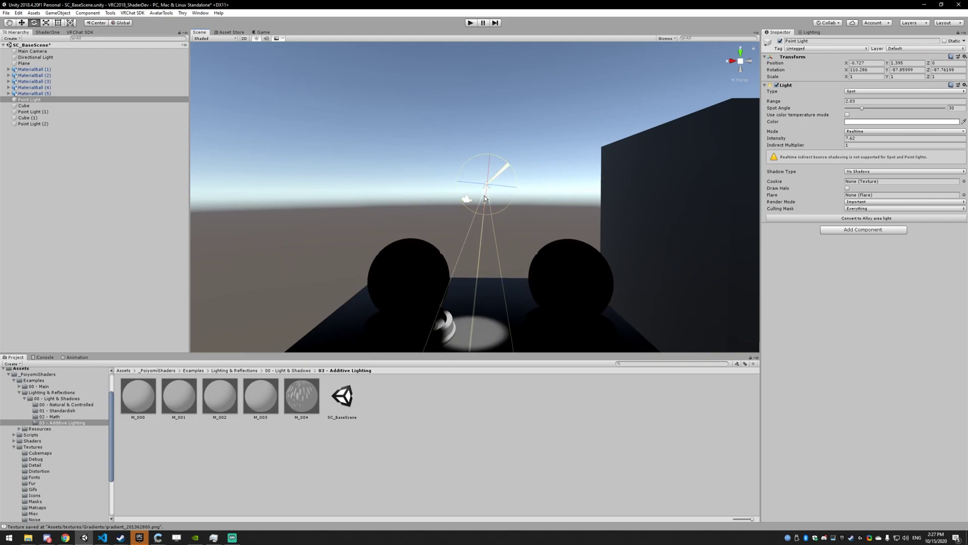
pyautogui.click(858, 92)
pyautogui.click(860, 114)
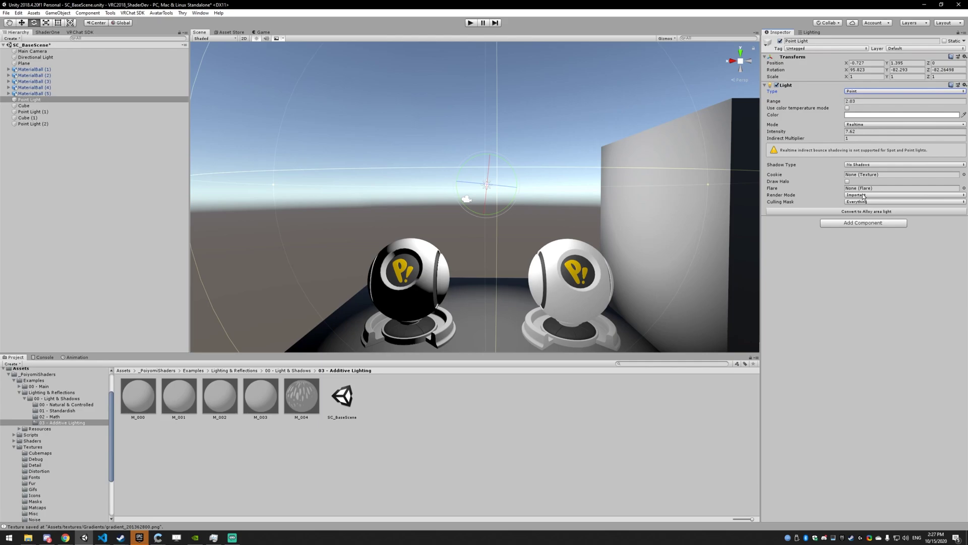
# Step: Nudge the point light slightly and set its Render Mode to Not Important
pyautogui.moveTo(567, 190); pyautogui.dragTo(567, 201, button='right')
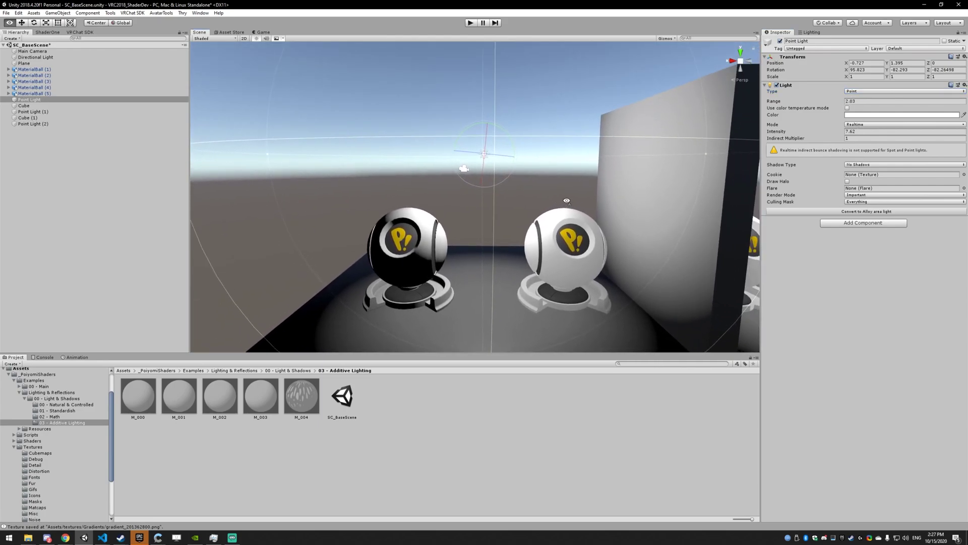
pyautogui.moveTo(488, 159)
pyautogui.mouseDown()
pyautogui.moveTo(529, 191)
pyautogui.moveTo(492, 157)
pyautogui.mouseUp()
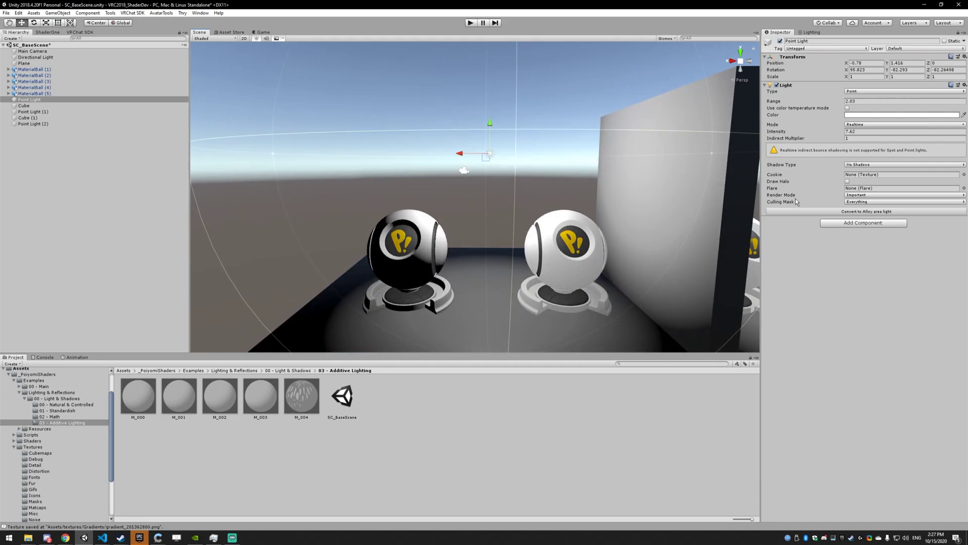
pyautogui.click(874, 195)
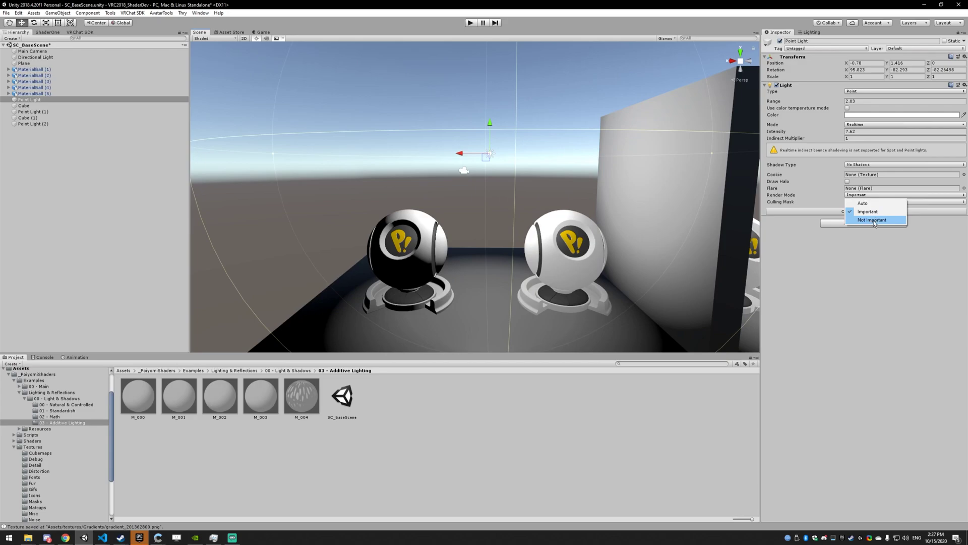
pyautogui.click(874, 220)
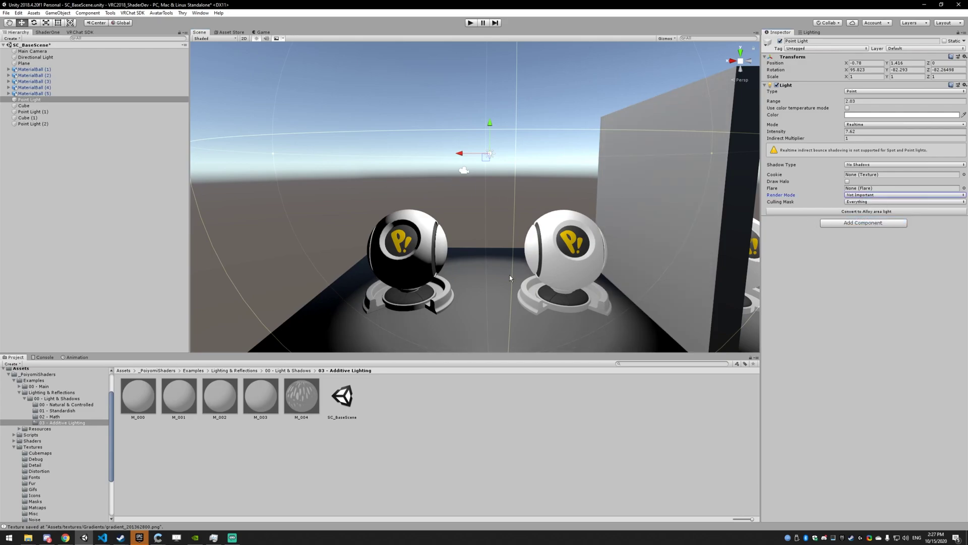
# Step: Compare Render Mode Important against Not Important, ending on Not Important
pyautogui.click(866, 194)
pyautogui.click(869, 212)
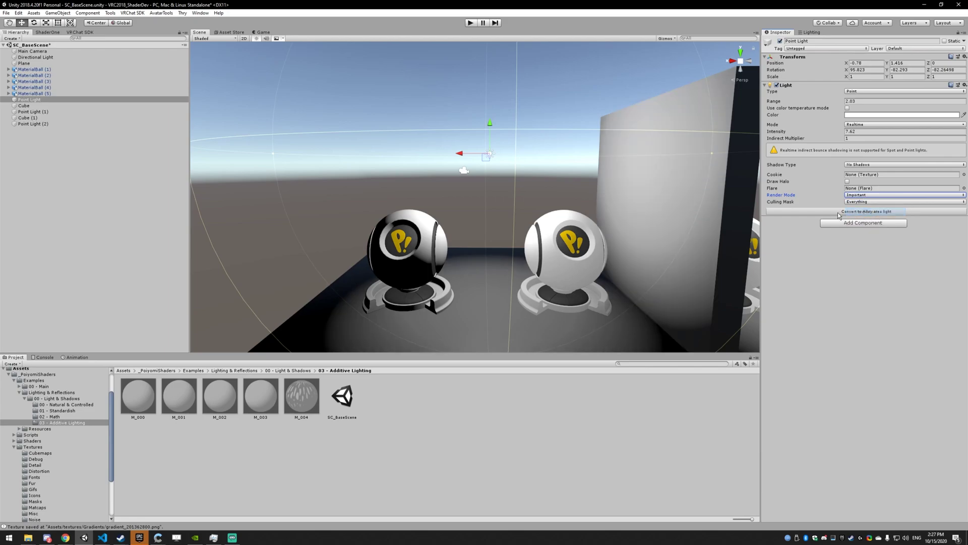
pyautogui.click(866, 195)
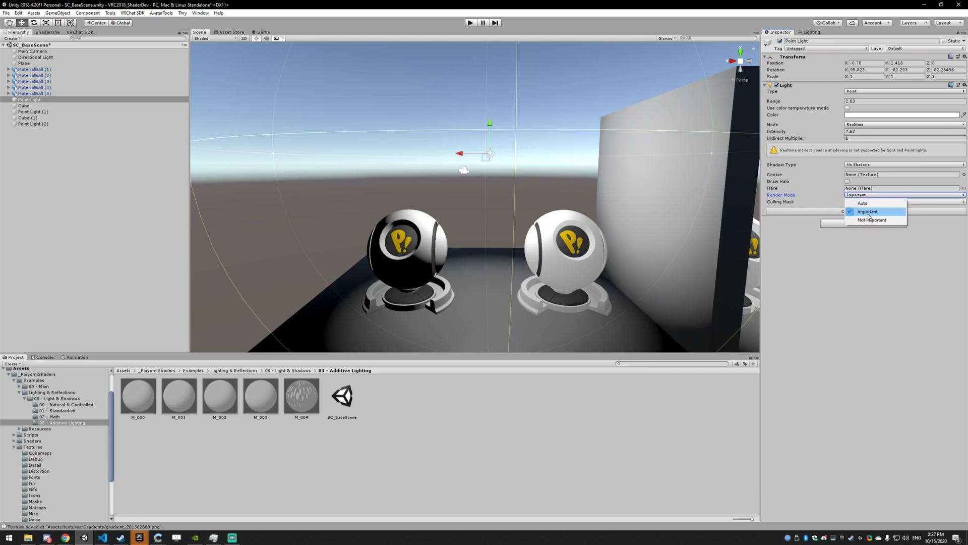
pyautogui.click(867, 219)
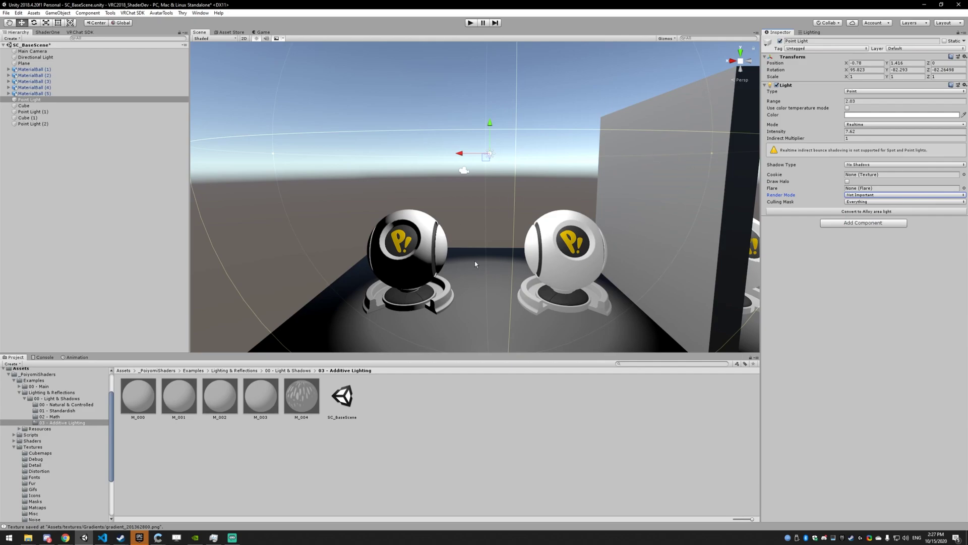
pyautogui.click(864, 195)
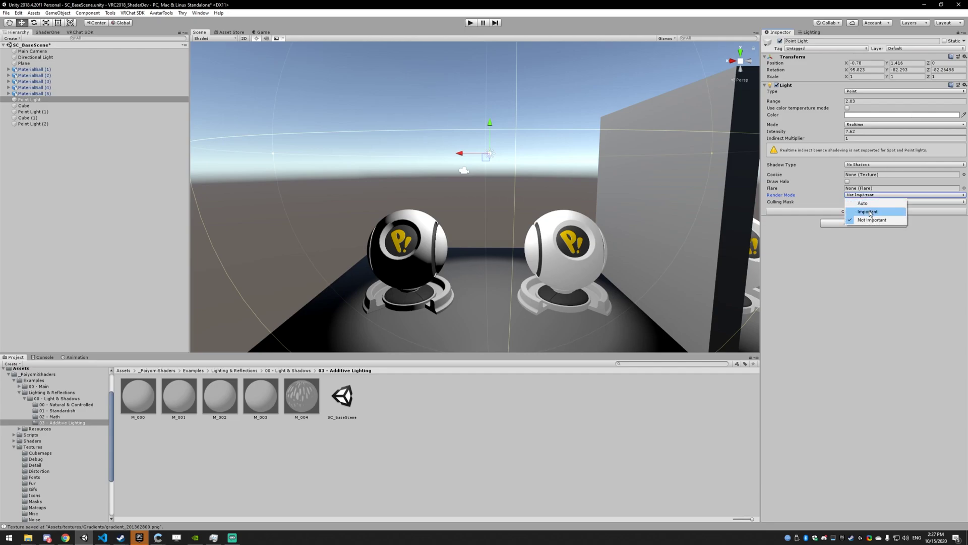
pyautogui.click(868, 212)
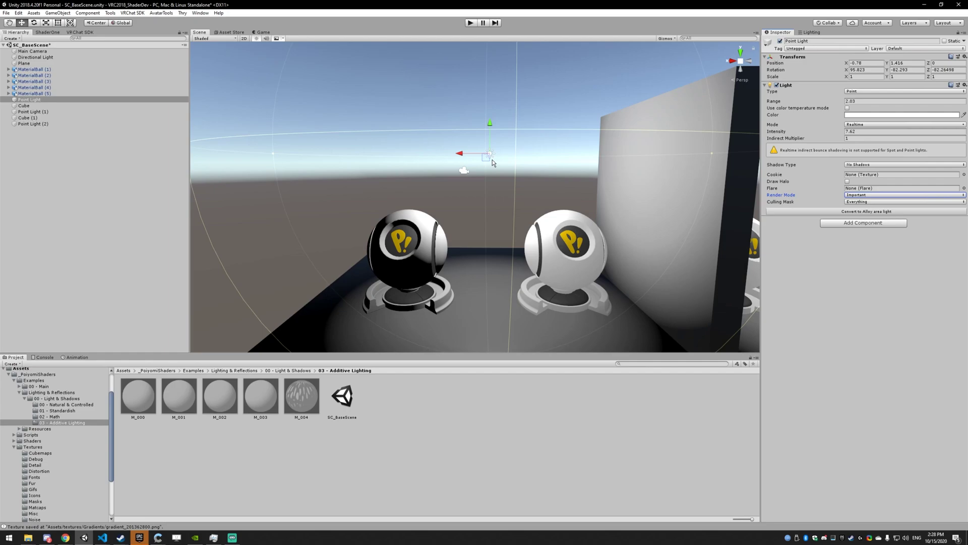
pyautogui.click(861, 196)
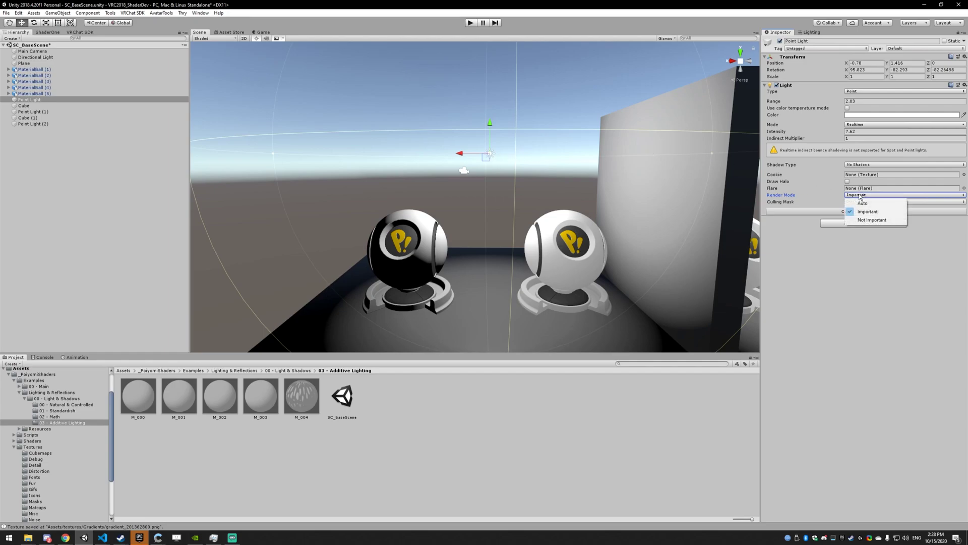
pyautogui.click(872, 220)
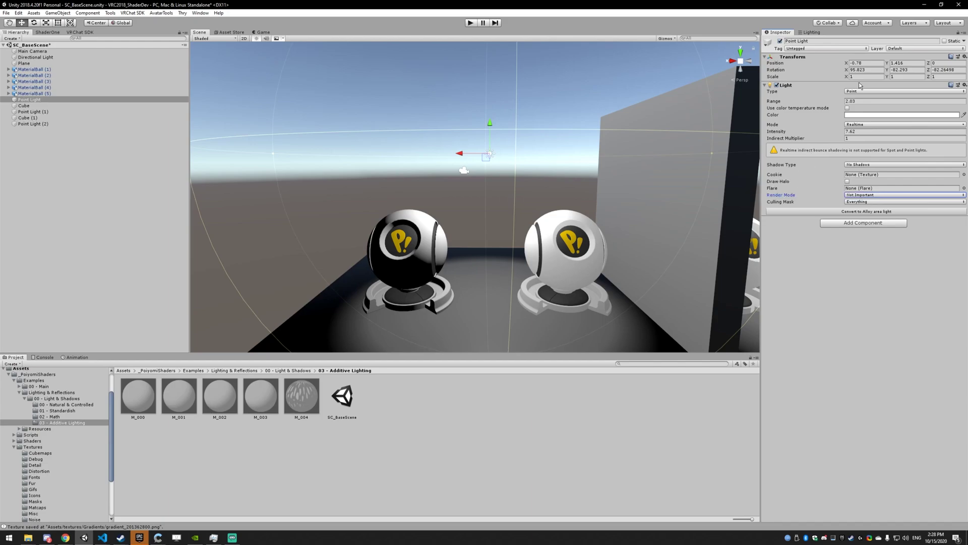
pyautogui.moveTo(461, 122); pyautogui.dragTo(614, 230, button='right')
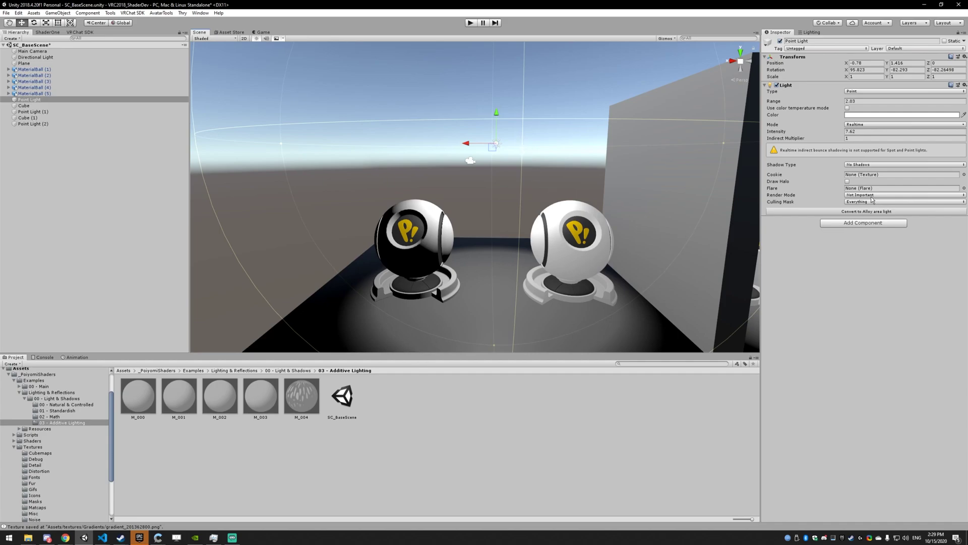
# Step: Show material M_000's Standard additive lighting settings (Gradient End 0.5, Passthrough 0.5)
pyautogui.click(145, 407)
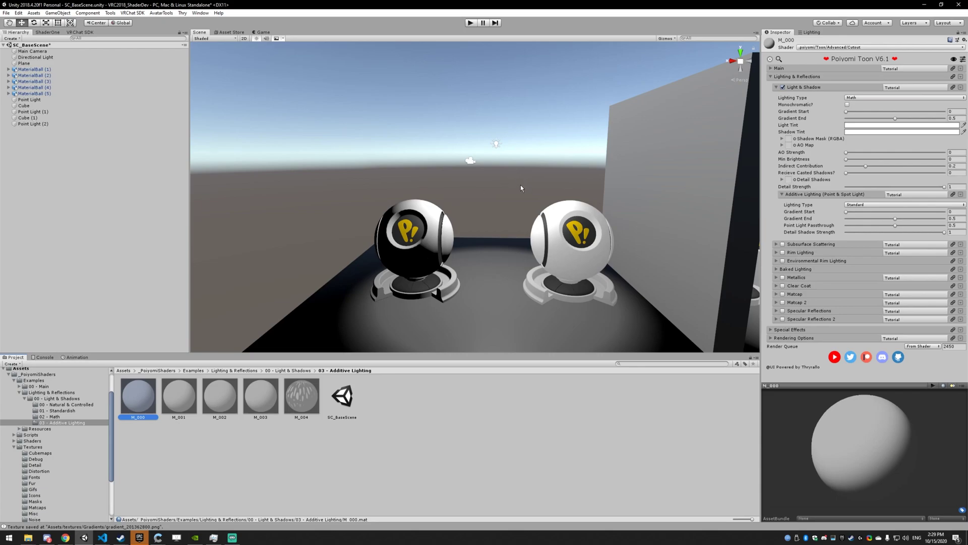
pyautogui.moveTo(432, 229); pyautogui.dragTo(522, 199, button='right')
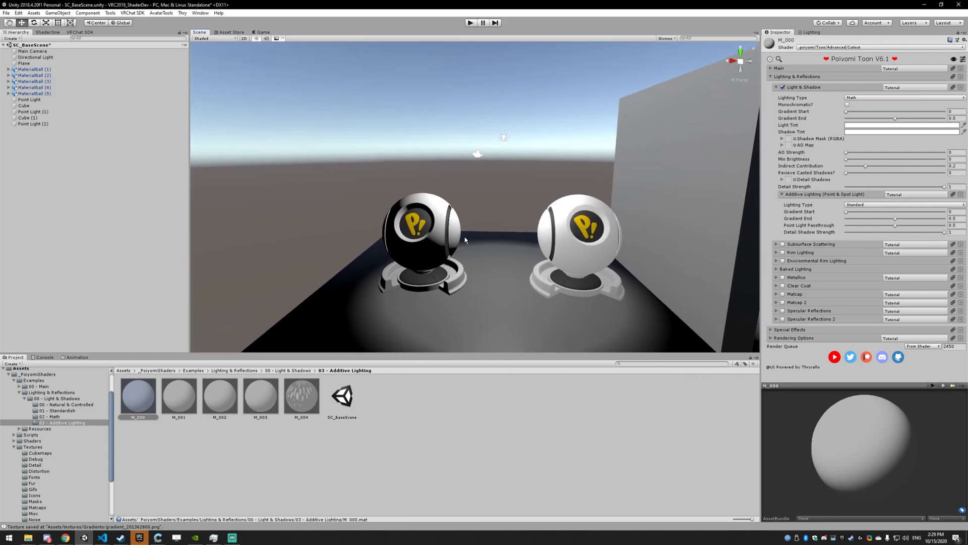
# Step: Shift the point light slightly and inspect material M_001's settings
pyautogui.click(506, 136)
pyautogui.moveTo(503, 139)
pyautogui.mouseDown()
pyautogui.moveTo(55, 222)
pyautogui.moveTo(61, 195)
pyautogui.moveTo(434, 147)
pyautogui.moveTo(503, 153)
pyautogui.mouseUp()
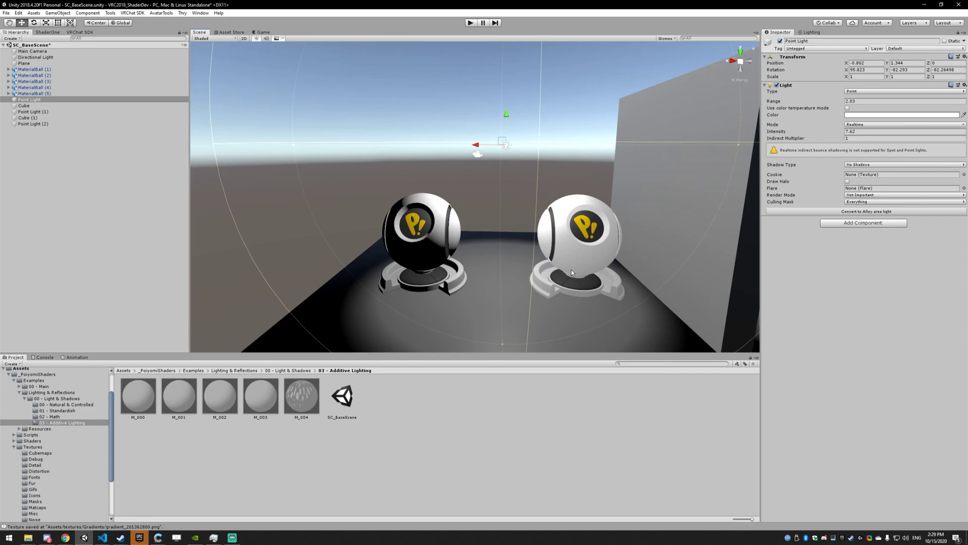
pyautogui.click(189, 399)
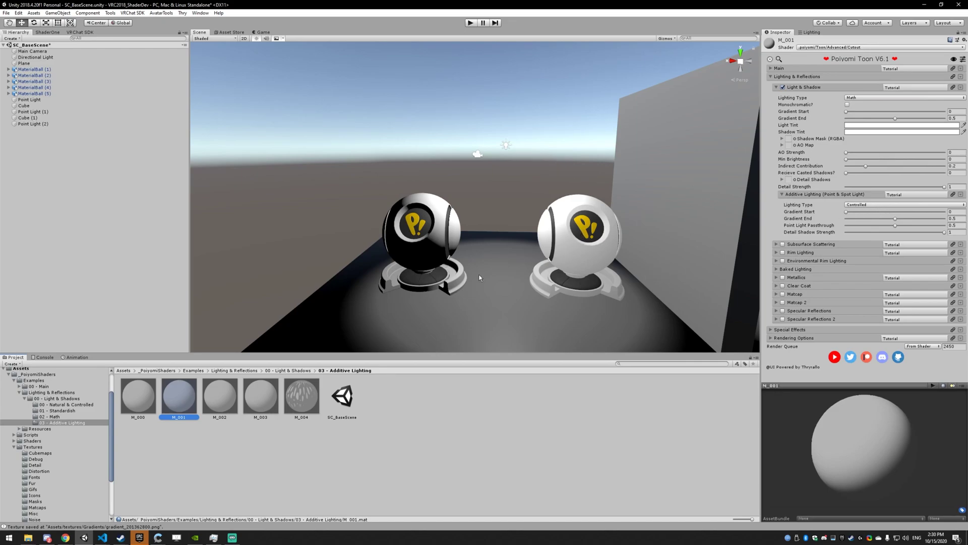
pyautogui.keyDown('alt'); pyautogui.moveTo(610, 246); pyautogui.dragTo(592, 242); pyautogui.keyUp('alt')
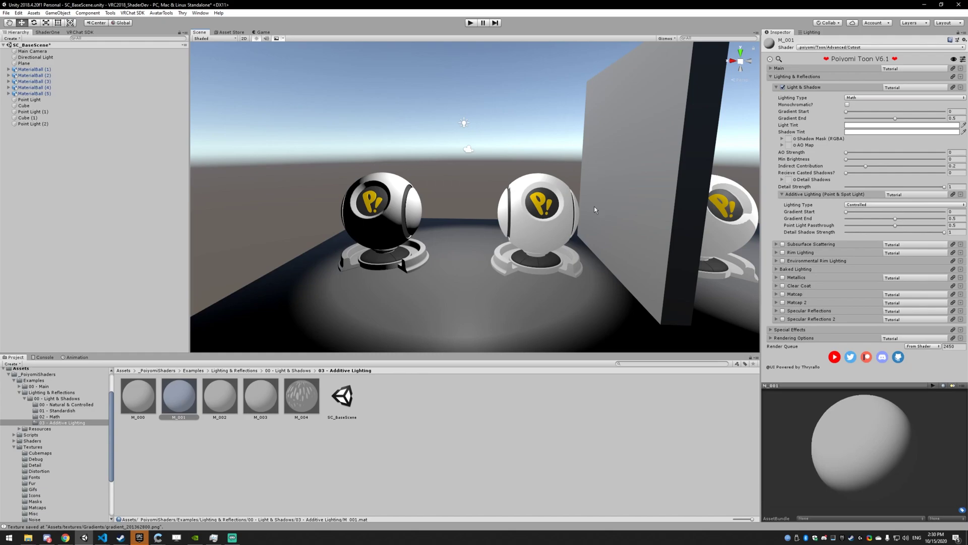
# Step: Drag the point light left to X -0.789, Y 1.209, Z 0 and view from another angle
pyautogui.click(463, 124)
pyautogui.moveTo(468, 132); pyautogui.dragTo(361, 129)
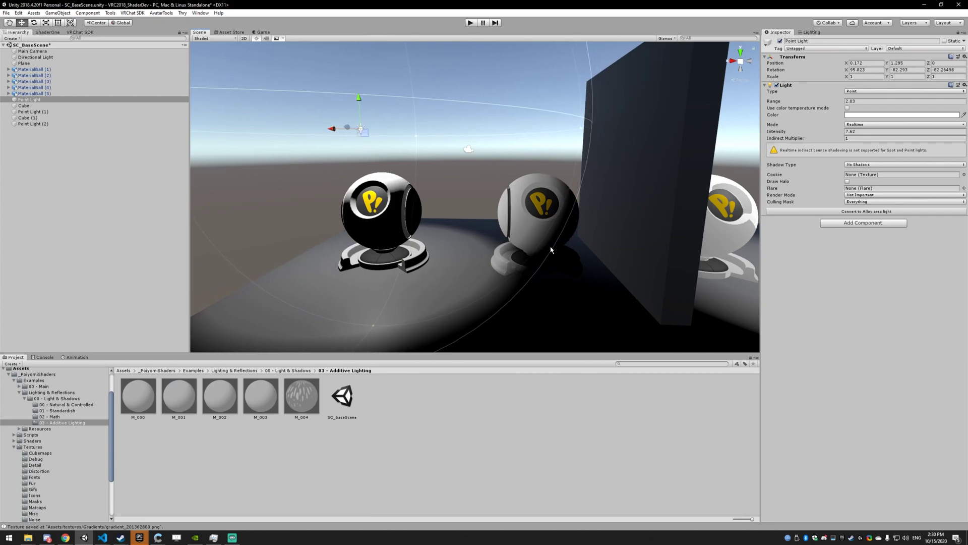
pyautogui.keyDown('alt'); pyautogui.moveTo(597, 171); pyautogui.dragTo(494, 170); pyautogui.keyUp('alt')
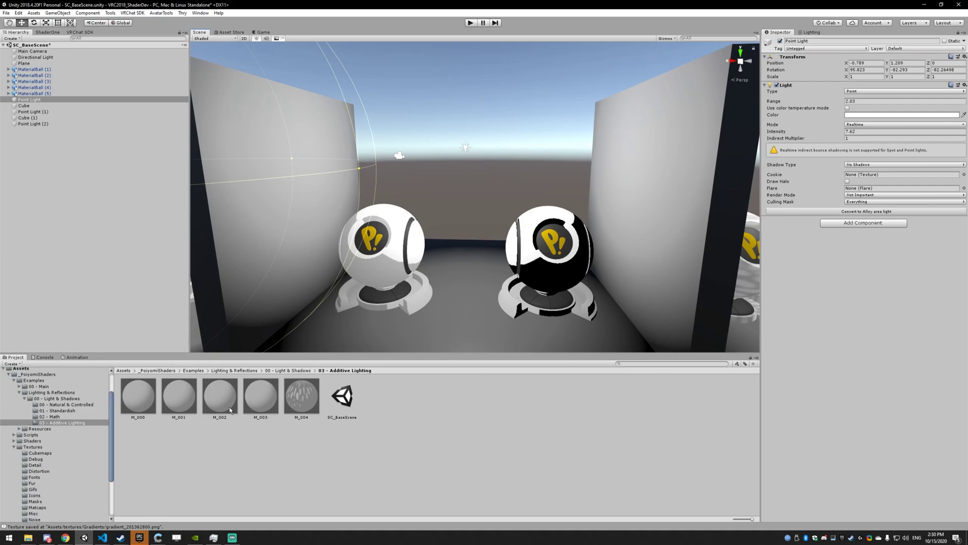
# Step: Try lowering M_002's Point Light Passthrough, then set it back to 0.5
pyautogui.click(229, 408)
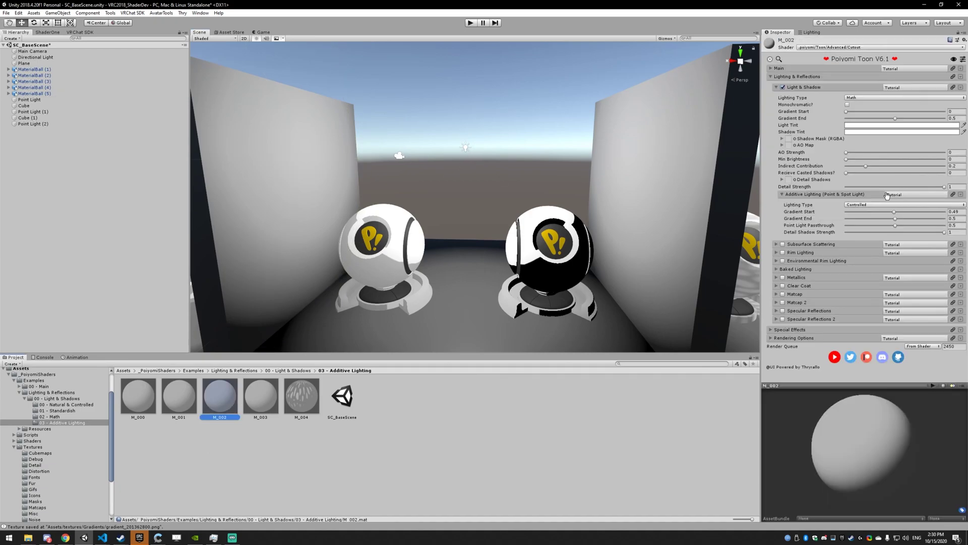
pyautogui.moveTo(600, 213)
pyautogui.keyDown('alt'); pyautogui.mouseDown()
pyautogui.moveTo(575, 211)
pyautogui.moveTo(601, 210)
pyautogui.mouseUp(); pyautogui.keyUp('alt')
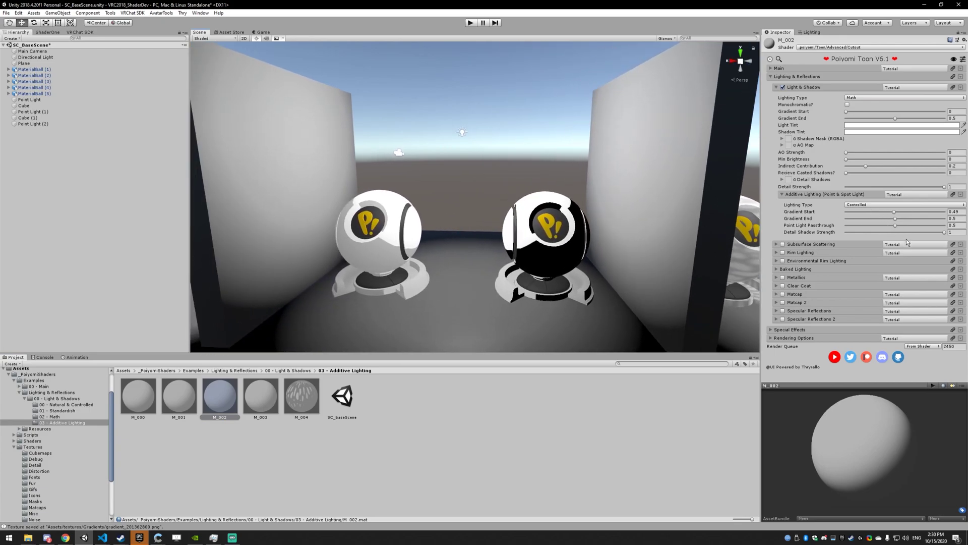
pyautogui.moveTo(894, 225)
pyautogui.mouseDown()
pyautogui.moveTo(907, 225)
pyautogui.moveTo(867, 231)
pyautogui.moveTo(891, 231)
pyautogui.mouseUp()
pyautogui.click(955, 225)
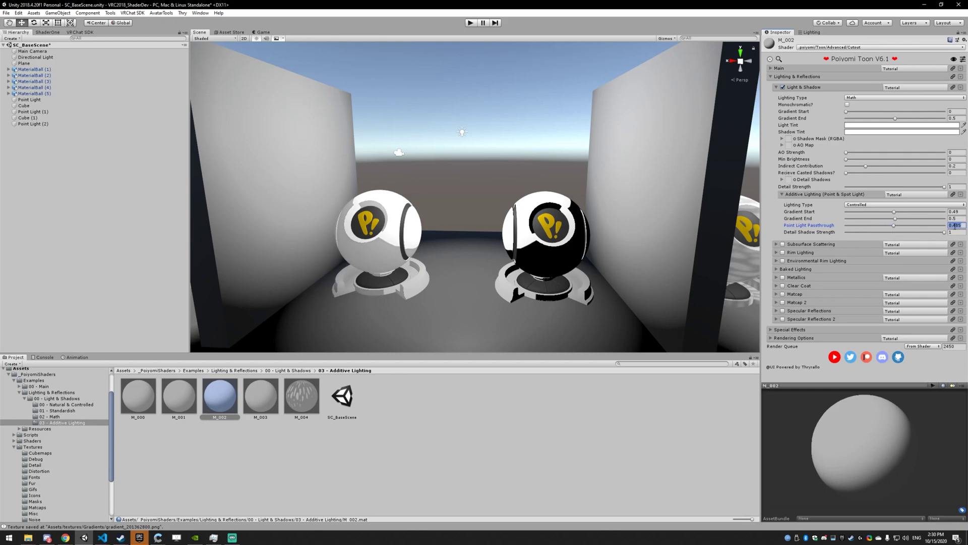
pyautogui.write('.5')
# Step: Sweep M_003's Point Light Passthrough between 0 and 1, leaving it at 0
pyautogui.click(262, 410)
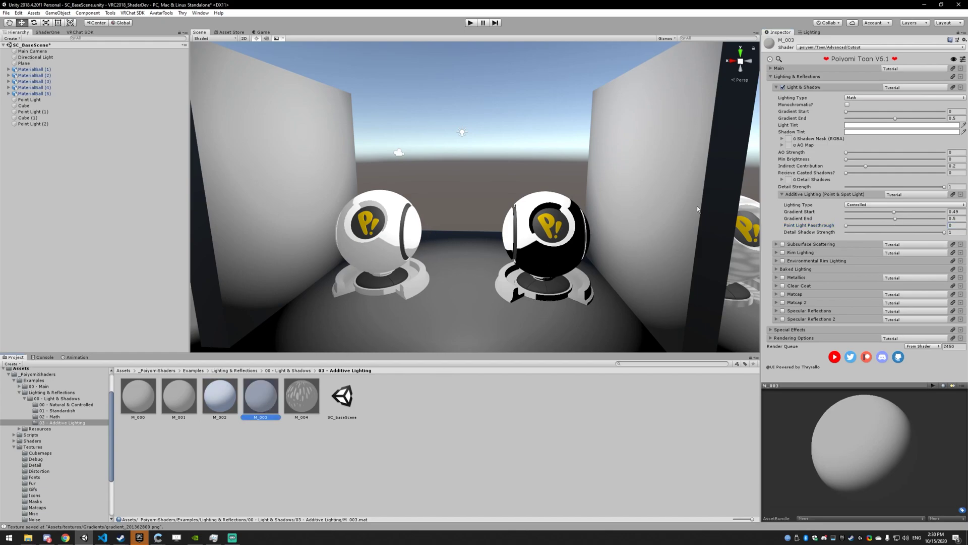
pyautogui.click(846, 226)
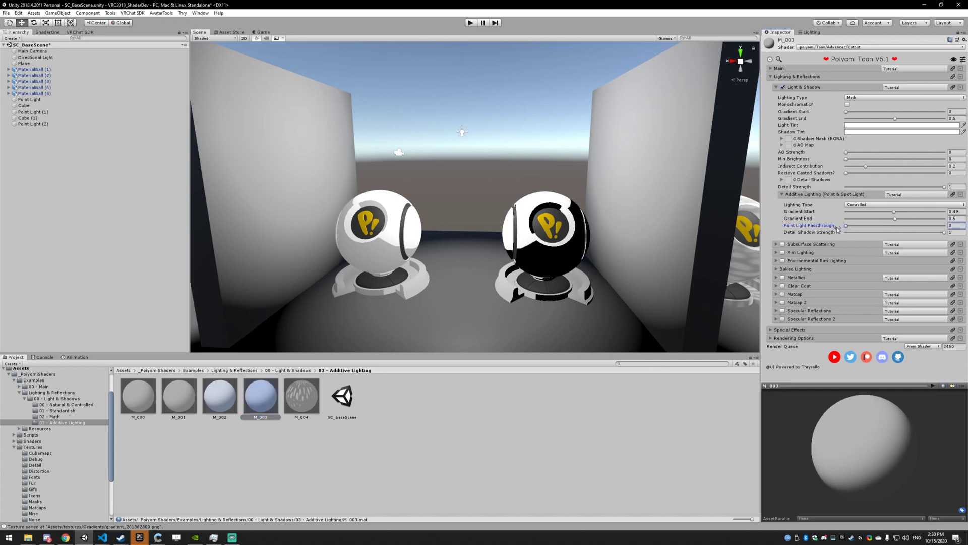
pyautogui.moveTo(840, 228); pyautogui.dragTo(944, 226)
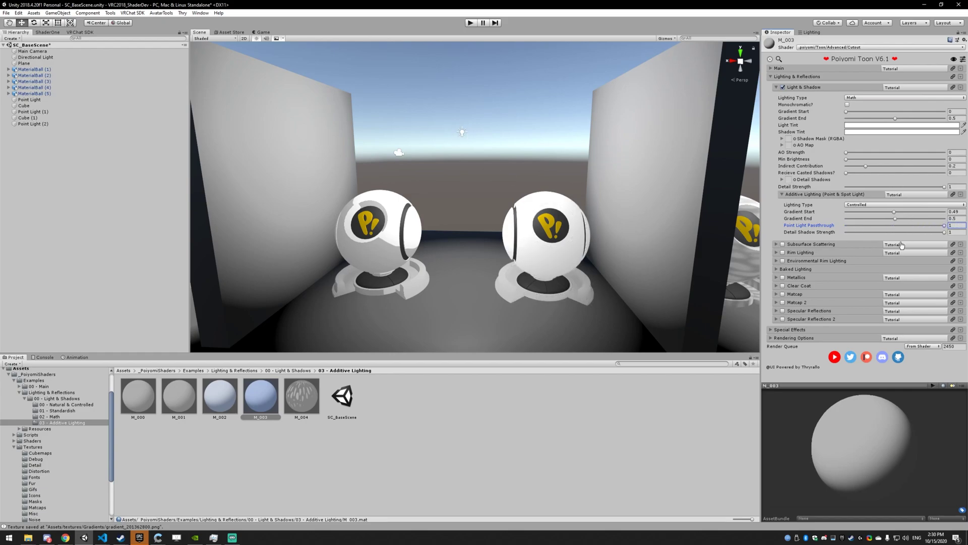
pyautogui.moveTo(945, 226); pyautogui.dragTo(851, 236)
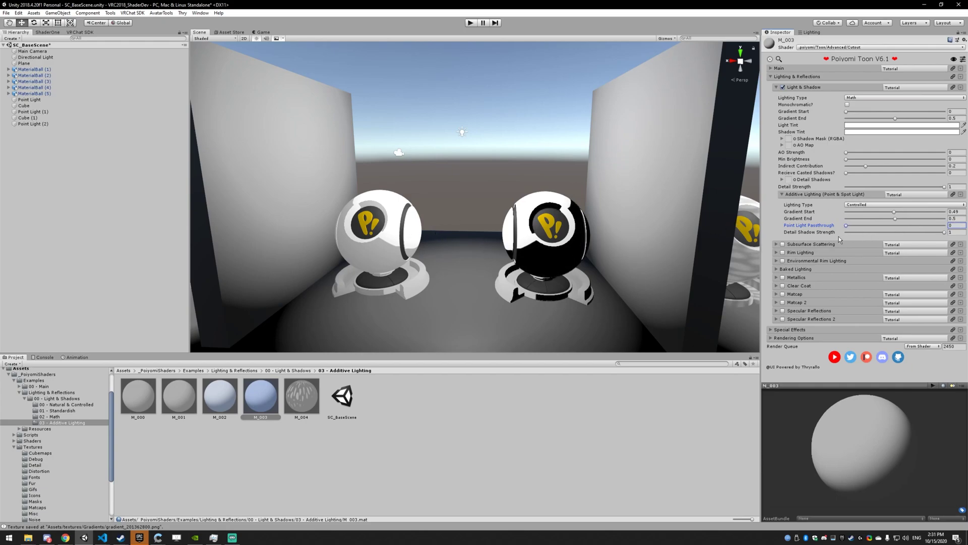
pyautogui.moveTo(847, 230)
pyautogui.mouseDown()
pyautogui.moveTo(882, 227)
pyautogui.moveTo(836, 231)
pyautogui.mouseUp()
pyautogui.moveTo(849, 226); pyautogui.dragTo(876, 226)
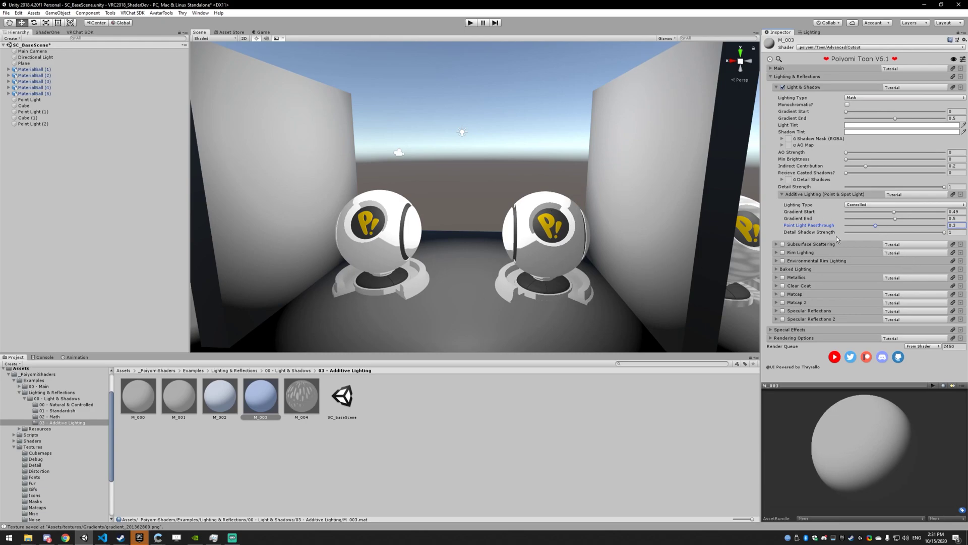
pyautogui.moveTo(873, 228); pyautogui.dragTo(818, 234)
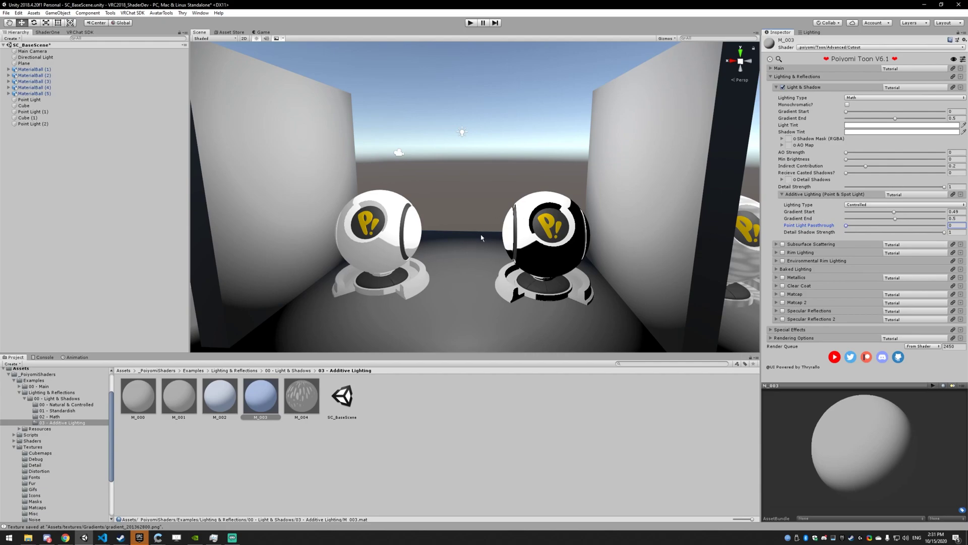
# Step: Try M_002's additive Gradient Start slider and set Gradient End to 0.5
pyautogui.click(218, 406)
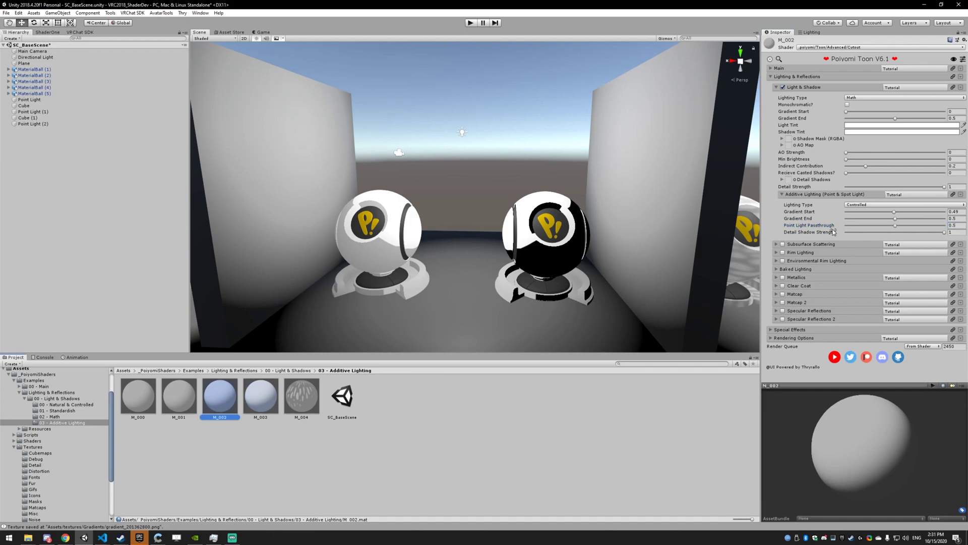
pyautogui.click(894, 212)
pyautogui.moveTo(894, 213)
pyautogui.mouseDown()
pyautogui.moveTo(847, 213)
pyautogui.moveTo(944, 218)
pyautogui.mouseUp()
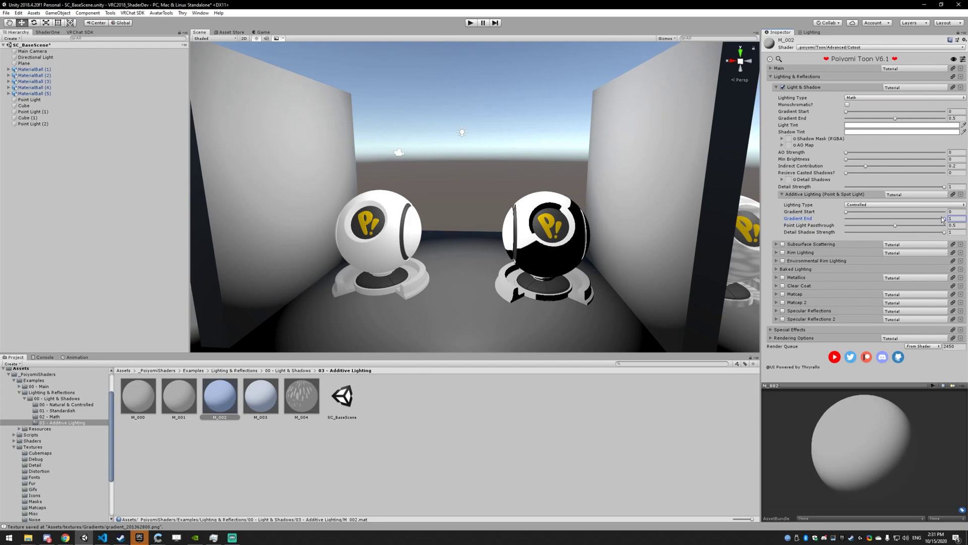
pyautogui.moveTo(846, 211); pyautogui.dragTo(871, 211)
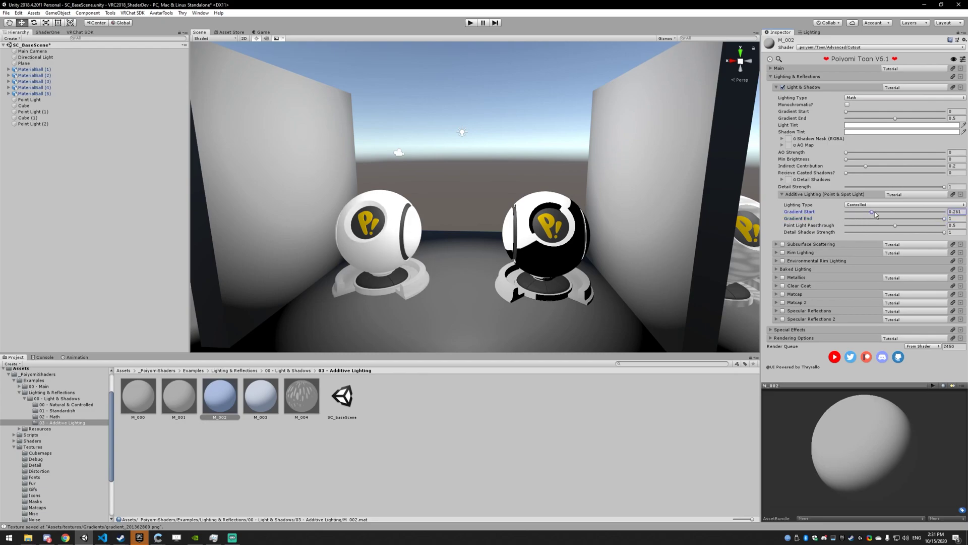
pyautogui.click(955, 212)
pyautogui.click(954, 218)
pyautogui.write('.5')
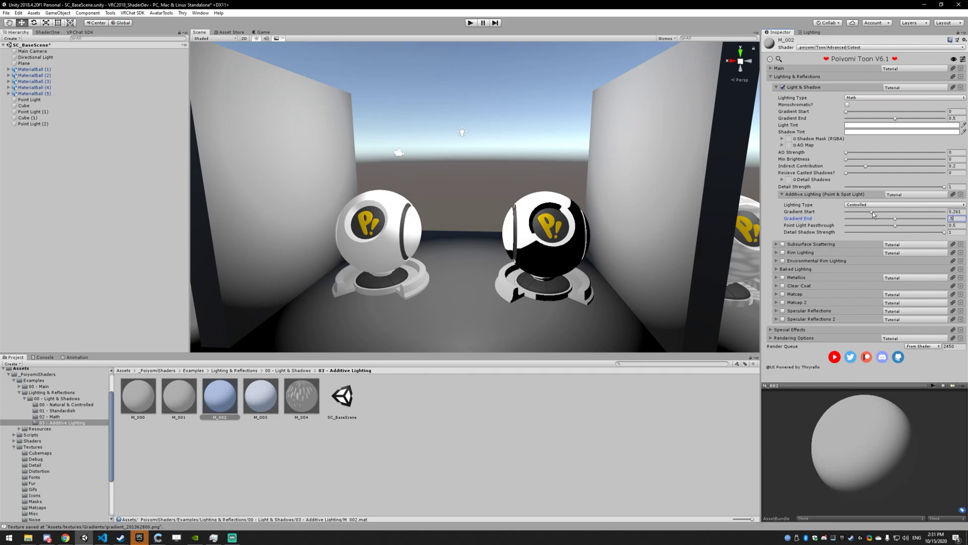
# Step: Set M_002's additive Gradient Start to 0.4
pyautogui.moveTo(873, 212)
pyautogui.mouseDown()
pyautogui.moveTo(895, 215)
pyautogui.moveTo(883, 214)
pyautogui.mouseUp()
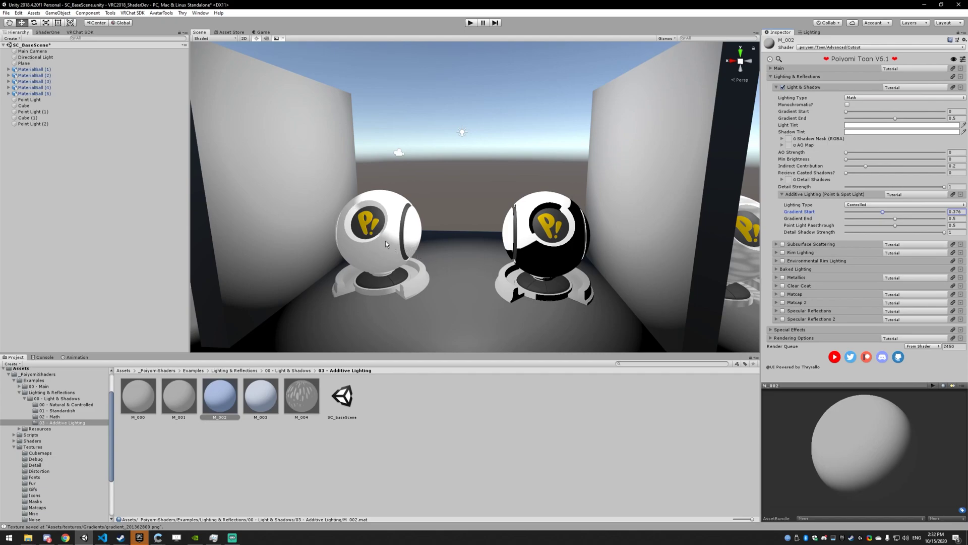
pyautogui.click(963, 212)
pyautogui.write('.4')
pyautogui.moveTo(568, 236); pyautogui.dragTo(444, 238, button='middle')
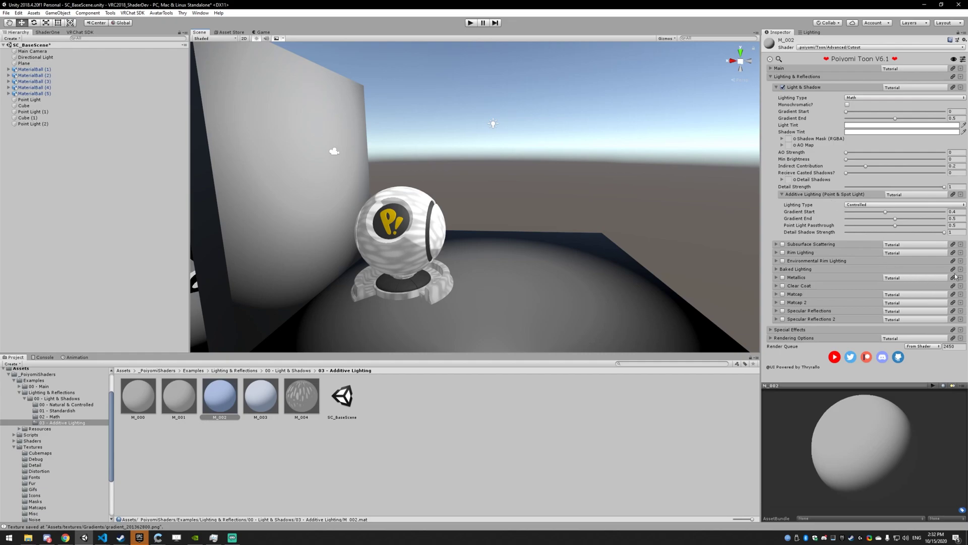
# Step: Raise M_004's additive Detail Shadow Strength to 0.462 so its pattern shows
pyautogui.click(944, 233)
pyautogui.click(313, 396)
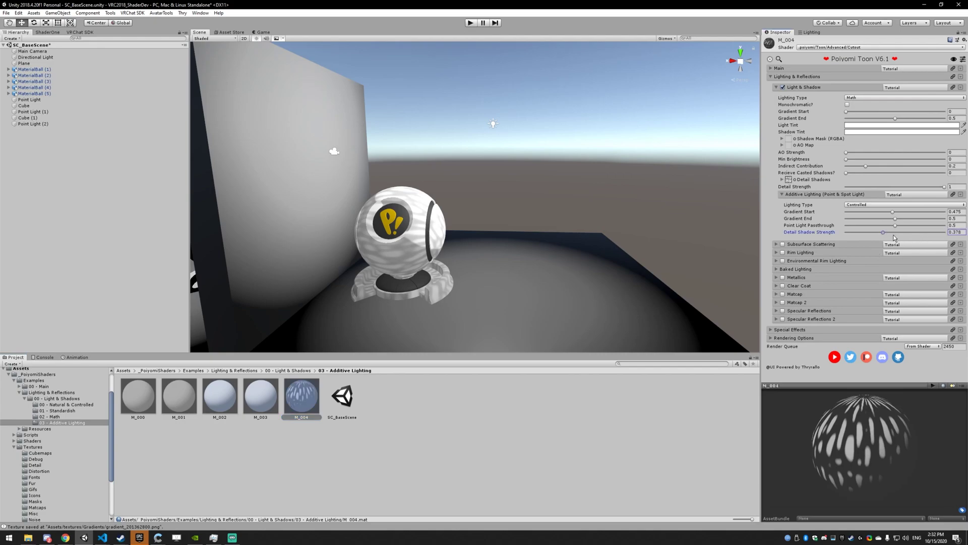
pyautogui.write('0.009')
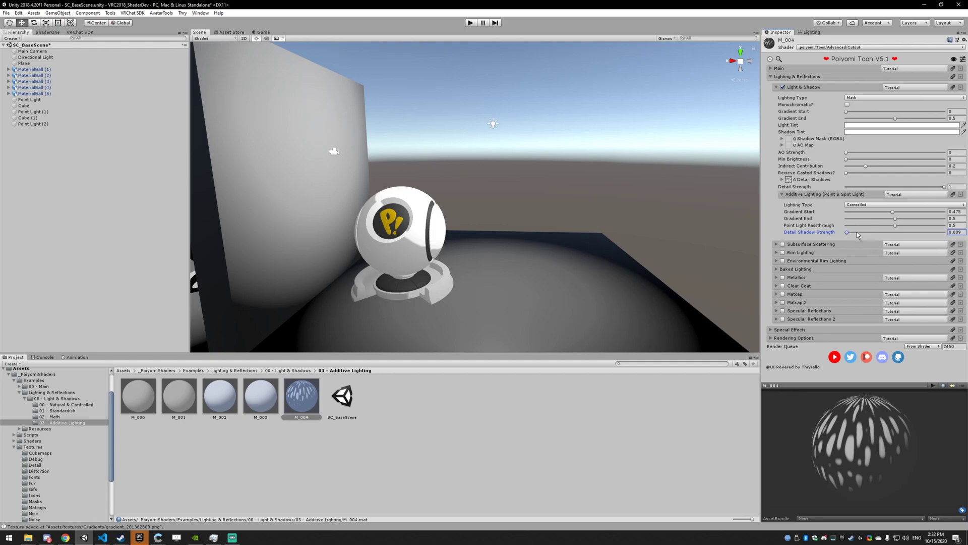
pyautogui.moveTo(857, 234)
pyautogui.mouseDown()
pyautogui.moveTo(876, 241)
pyautogui.moveTo(828, 247)
pyautogui.moveTo(893, 243)
pyautogui.mouseUp()
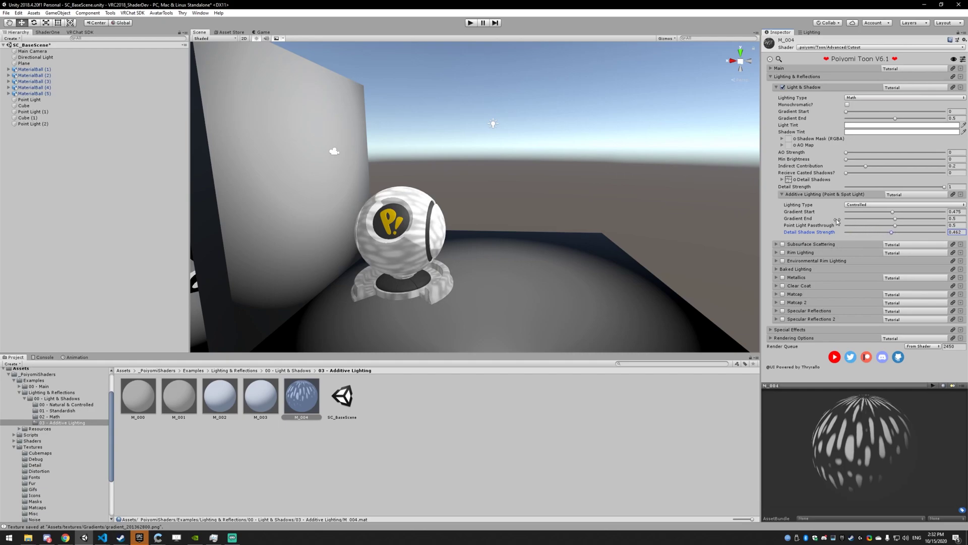